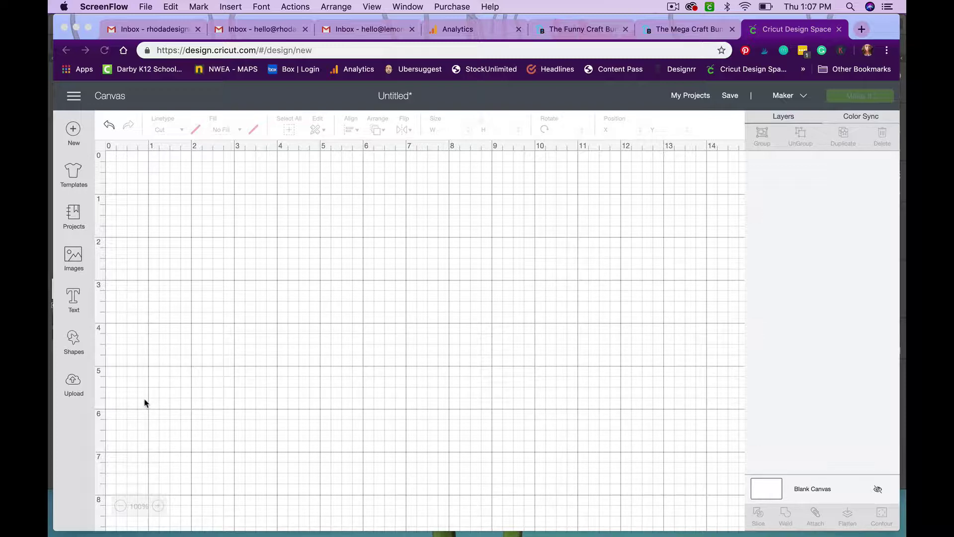
# Step: Upload the black cat treat bag SVG from Halloween Treat Bag Cut Files > Black Cat Treat Bag and save it
pyautogui.click(72, 385)
pyautogui.click(72, 385)
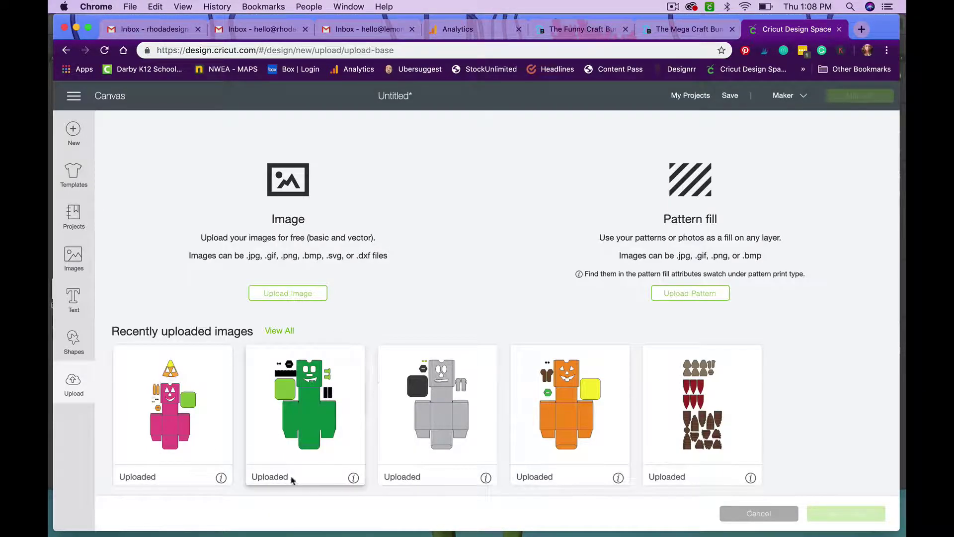
pyautogui.click(292, 297)
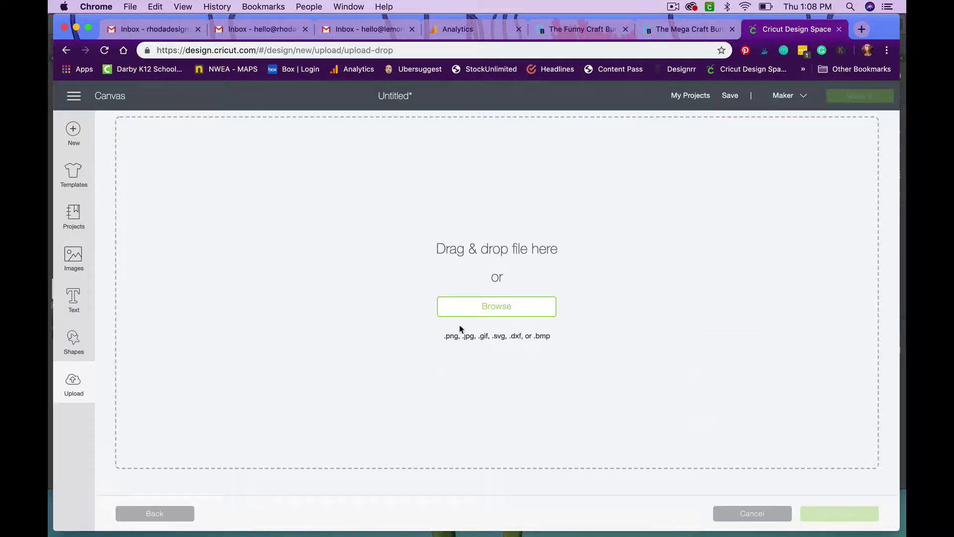
pyautogui.click(532, 313)
pyautogui.click(483, 74)
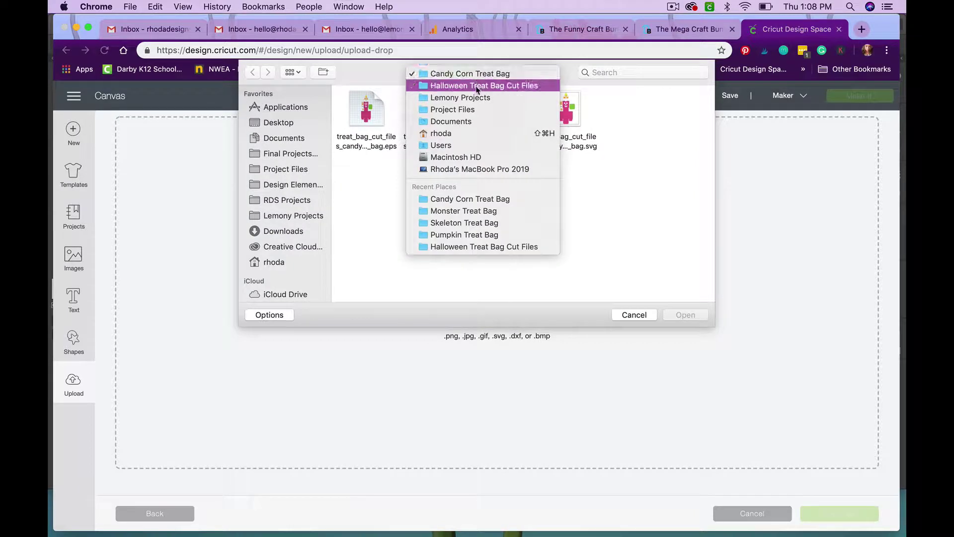
pyautogui.click(476, 85)
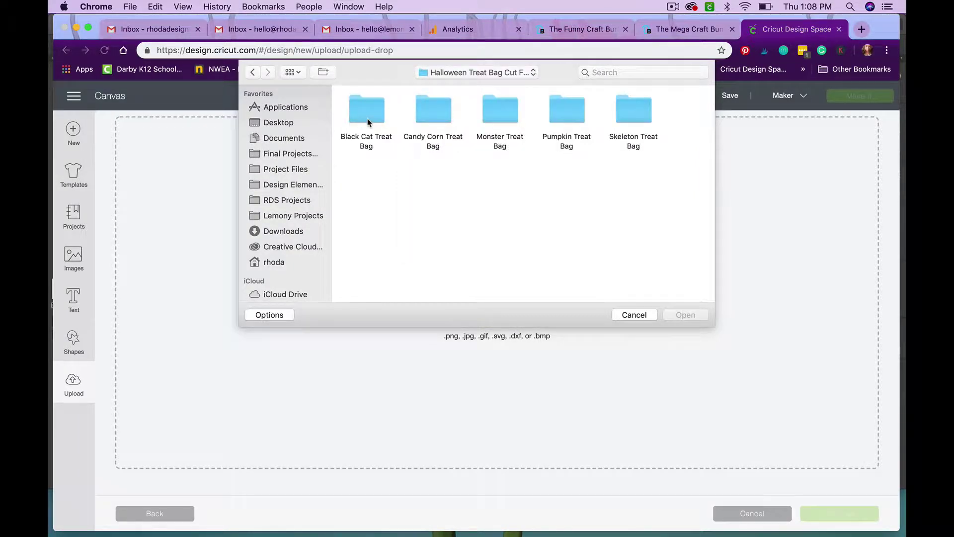
pyautogui.doubleClick(367, 121)
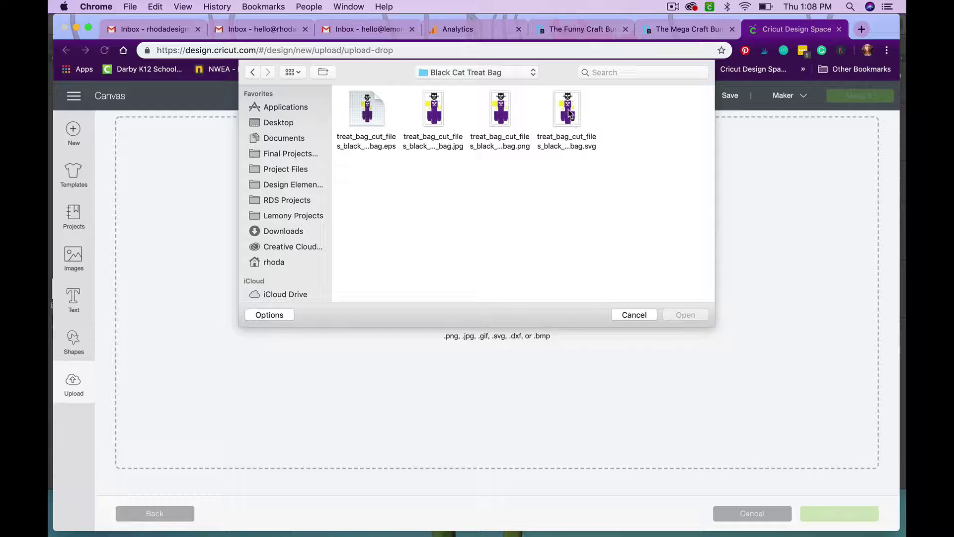
pyautogui.click(568, 111)
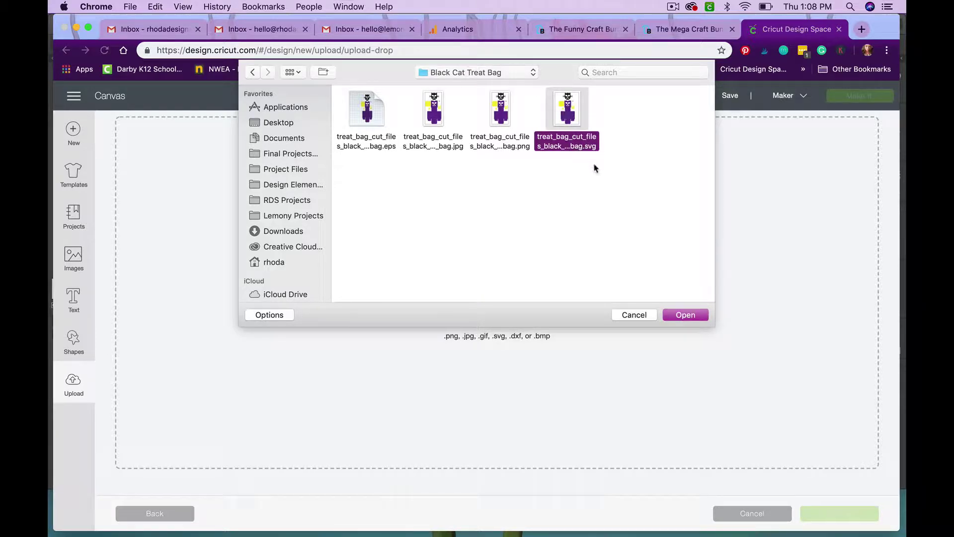
pyautogui.click(682, 316)
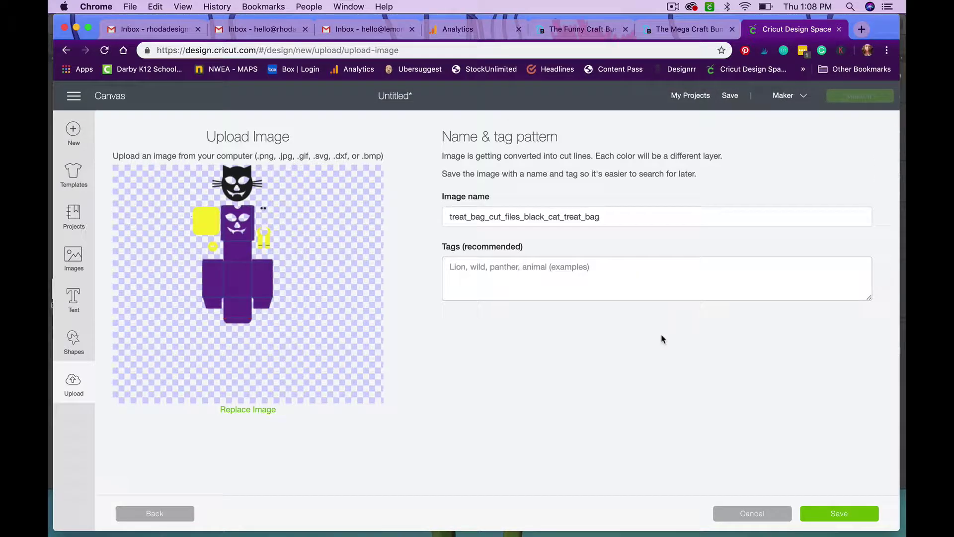
pyautogui.click(846, 519)
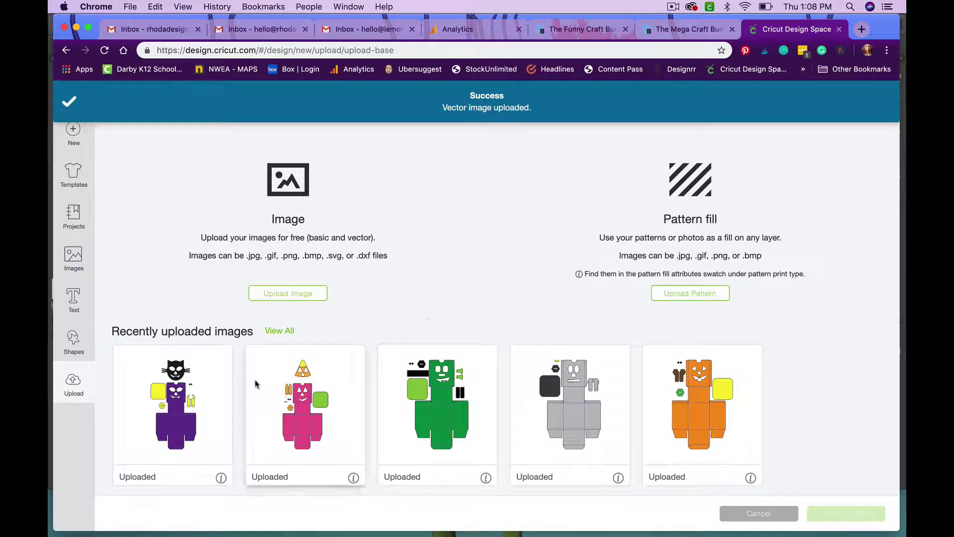
# Step: Insert the green monster treat bag image and drag it to about X 0.392, Y 0.244
pyautogui.click(438, 398)
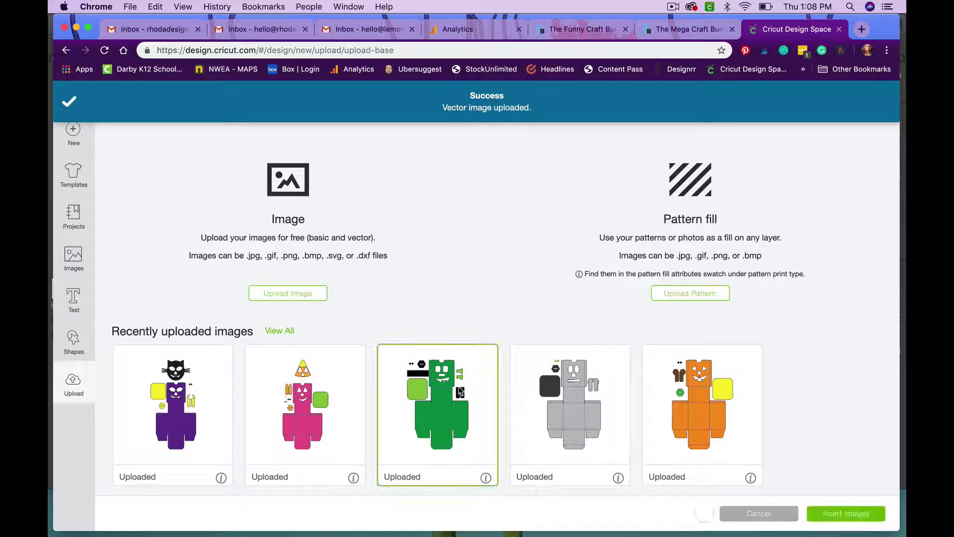
pyautogui.click(300, 294)
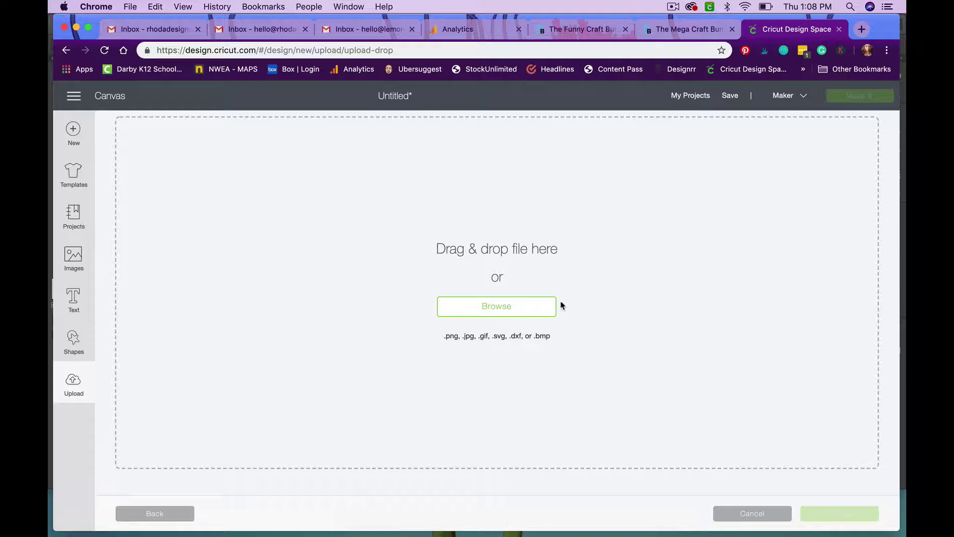
pyautogui.click(754, 512)
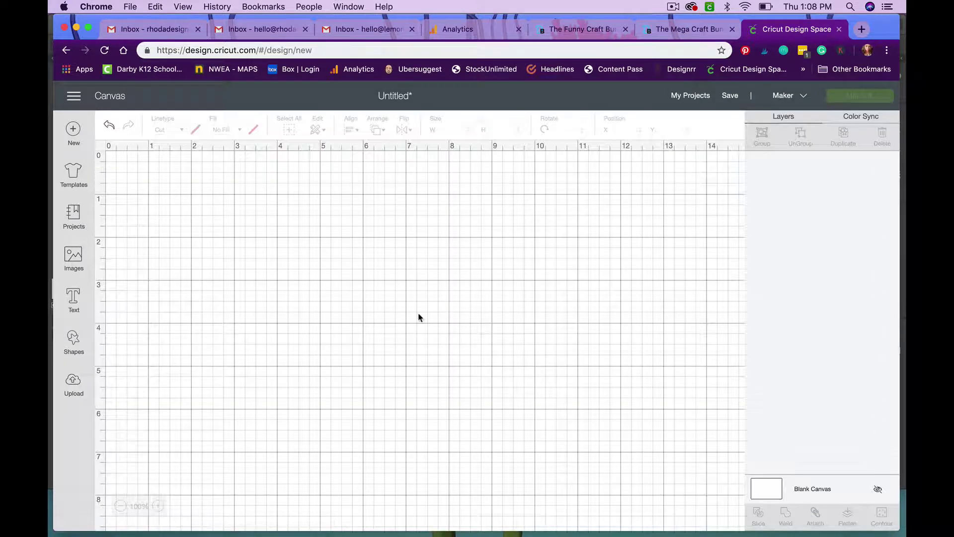
pyautogui.click(73, 382)
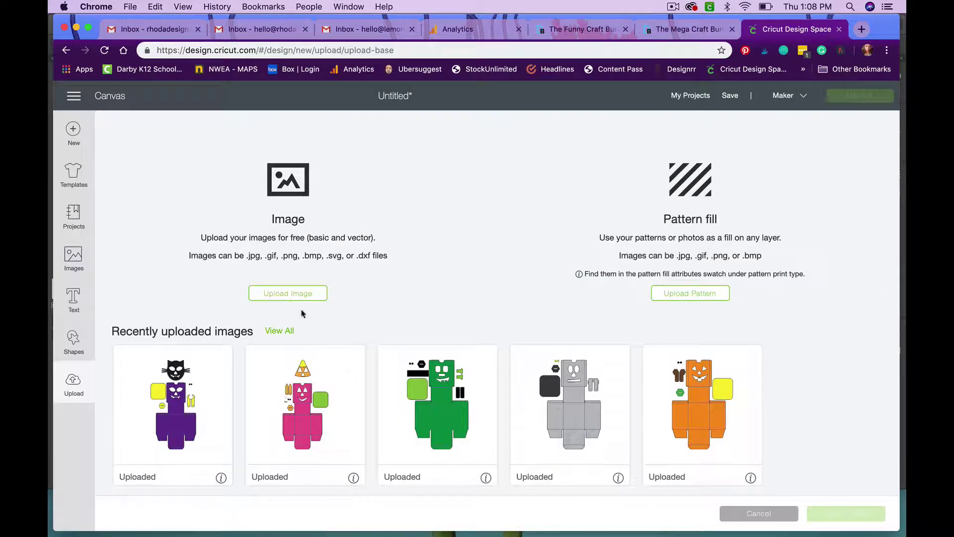
pyautogui.click(438, 405)
pyautogui.click(827, 514)
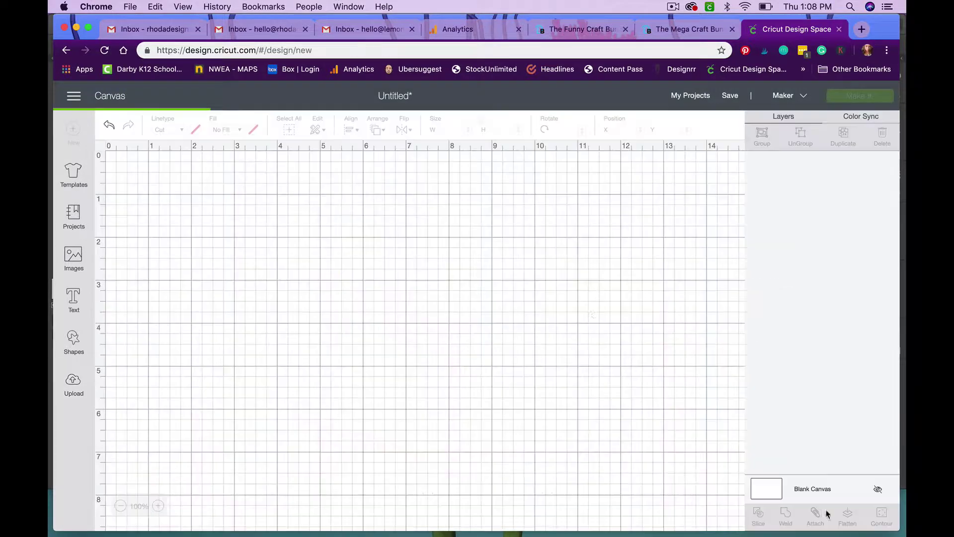
pyautogui.moveTo(256, 338); pyautogui.dragTo(183, 260)
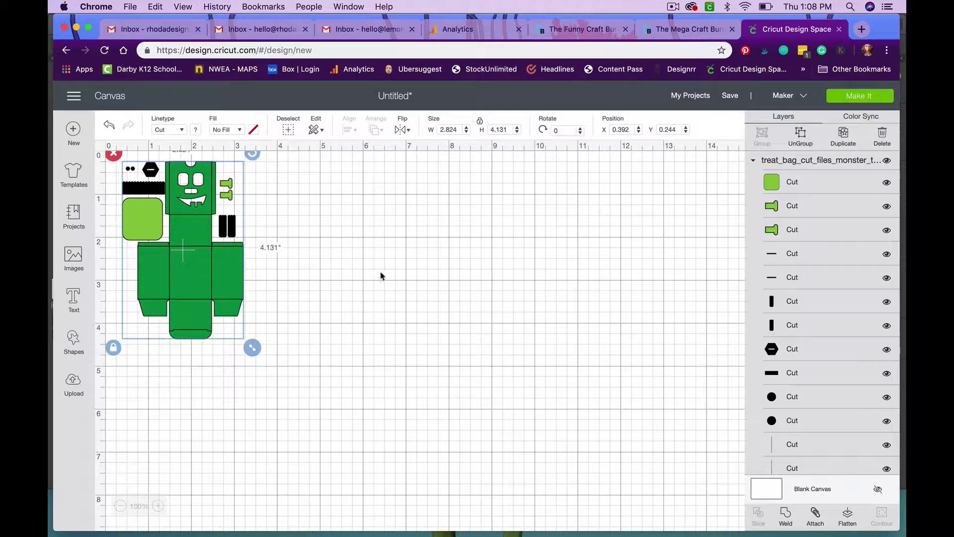
# Step: Resize the monster design to 11.5 in tall (7.861 in wide) and nudge it to X 0.1, Y 0.1
pyautogui.click(506, 131)
pyautogui.write('11.')
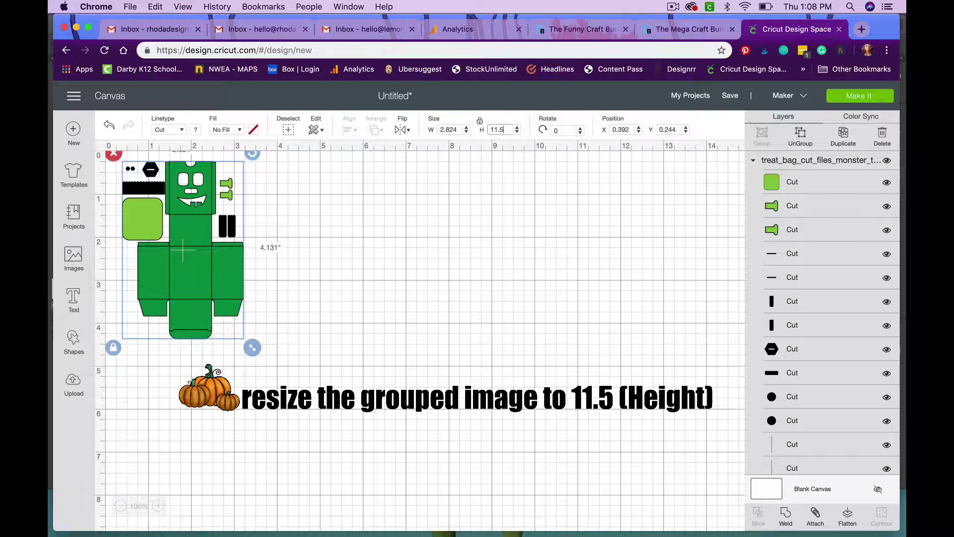
pyautogui.write('5')
pyautogui.press('Return')
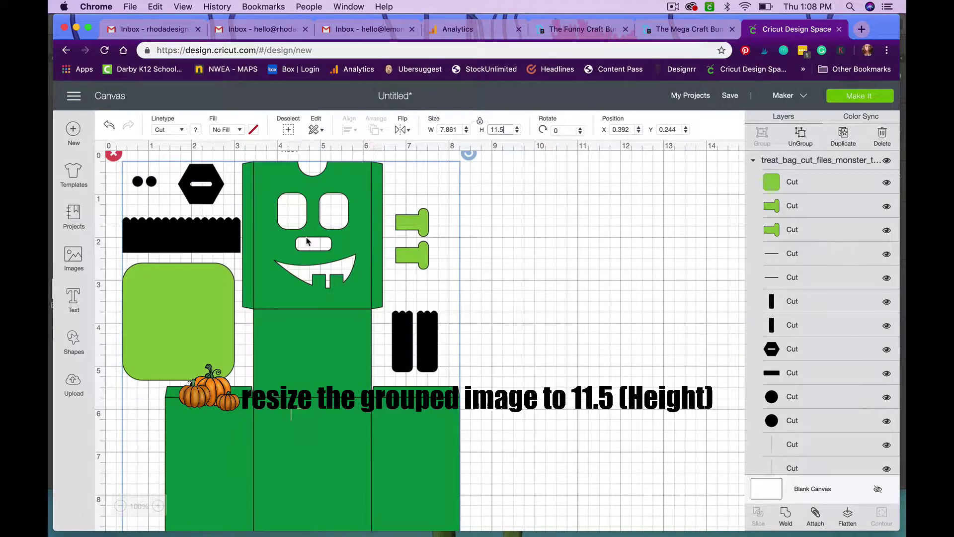
pyautogui.moveTo(322, 237); pyautogui.dragTo(313, 230)
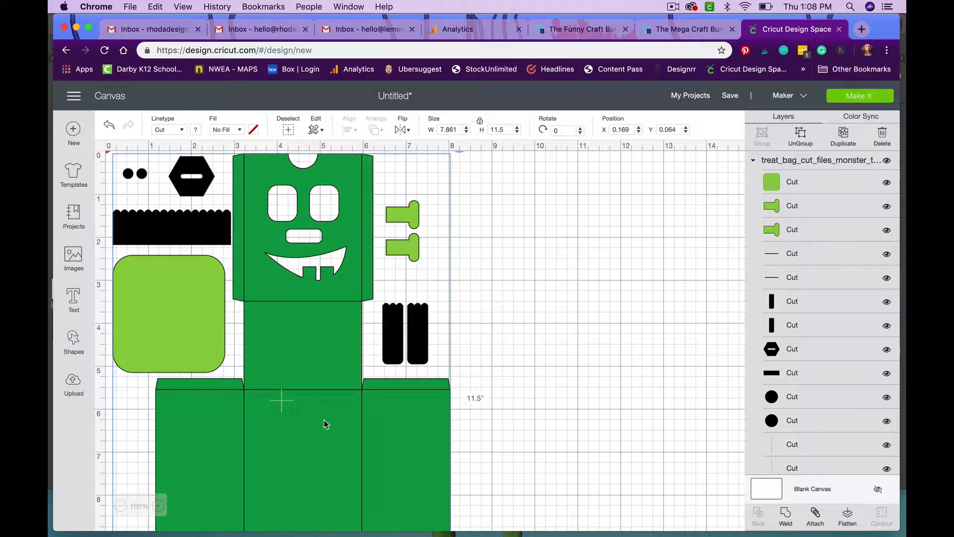
pyautogui.press('Left')
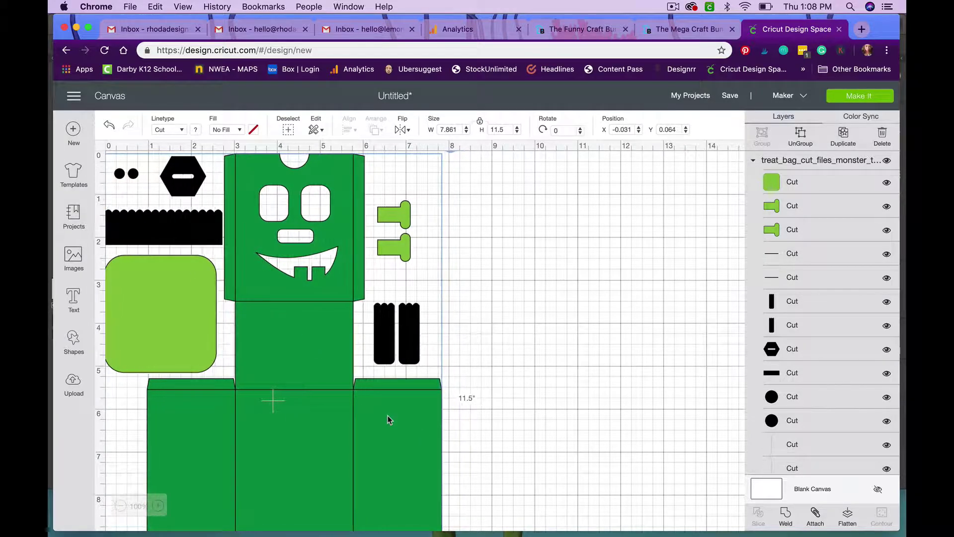
pyautogui.press('Up')
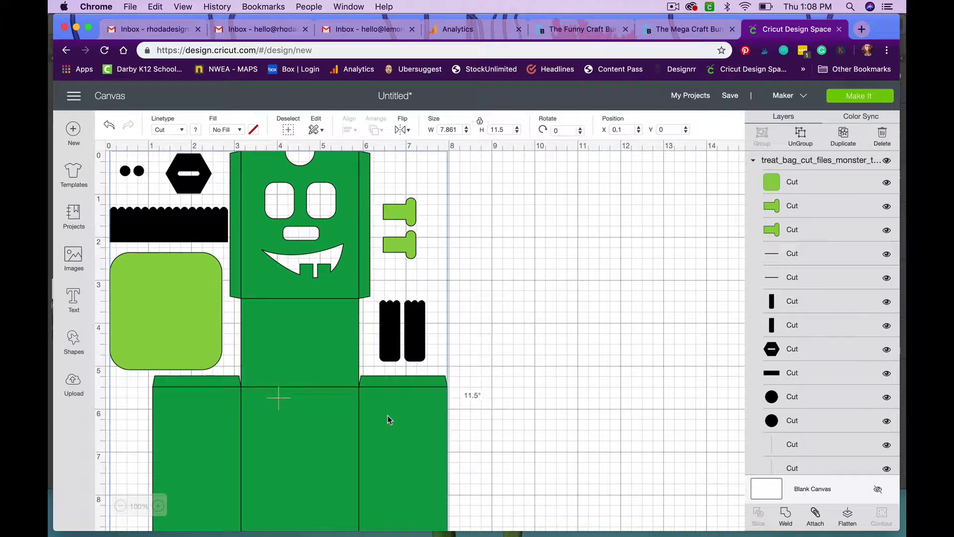
pyautogui.press('Down')
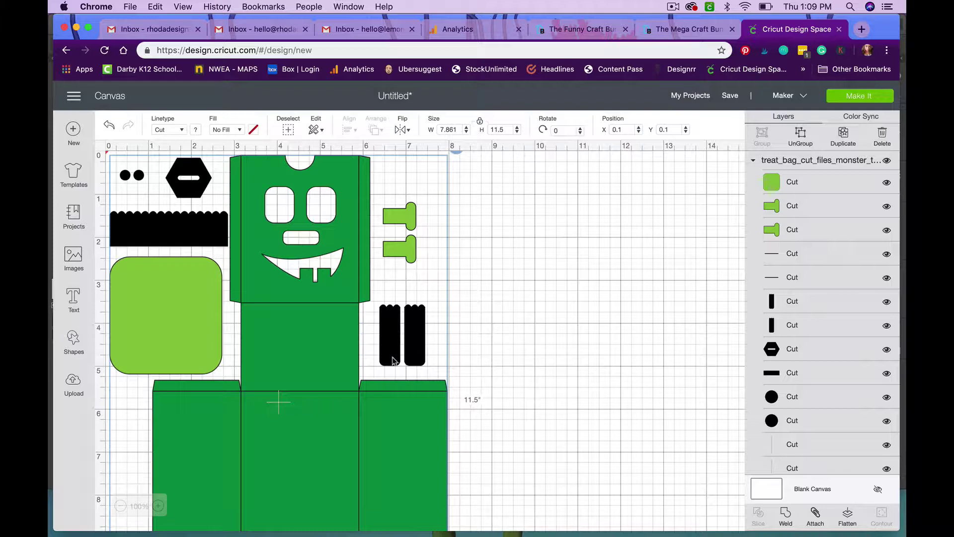
# Step: Ungroup the design and set the two short fold lines to the Score linetype
pyautogui.click(801, 135)
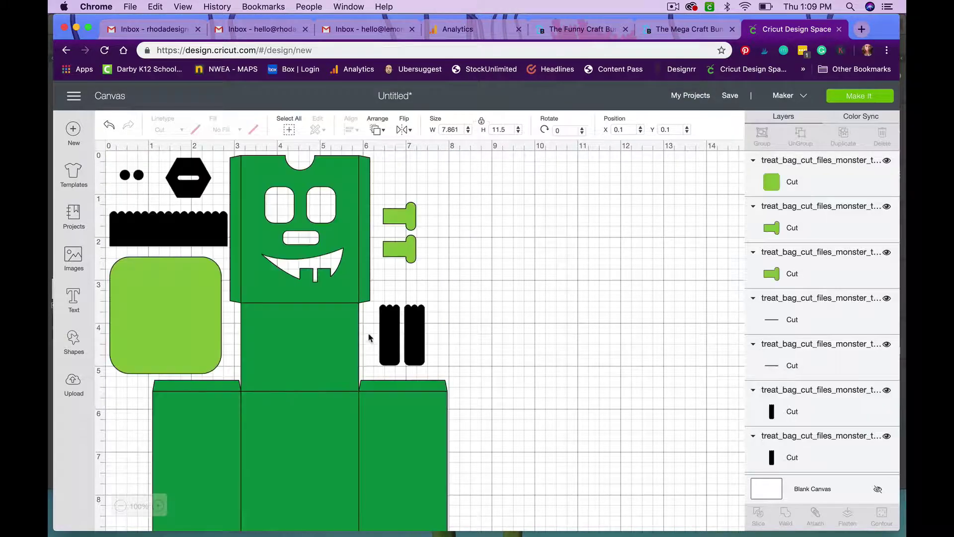
pyautogui.click(393, 355)
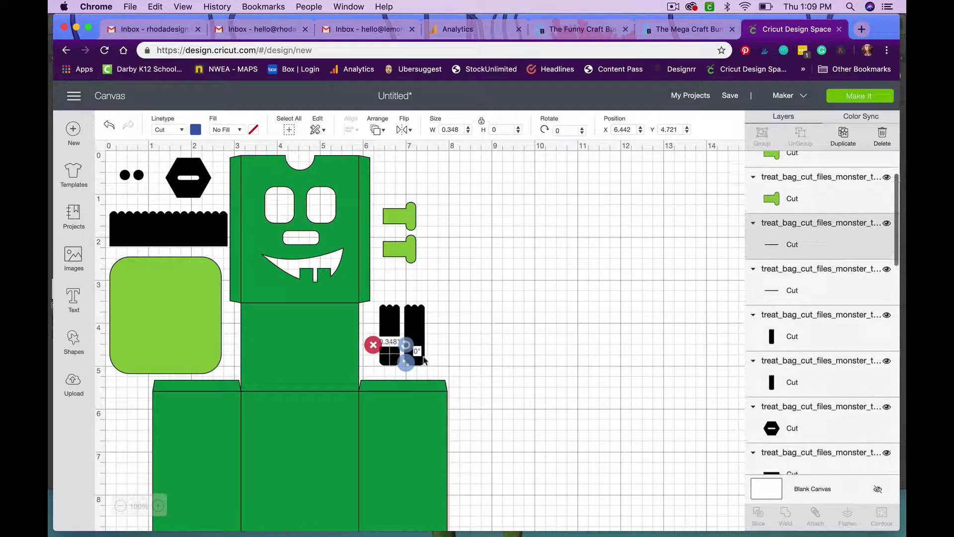
pyautogui.keyDown('shift'); pyautogui.click(781, 293); pyautogui.keyUp('shift')
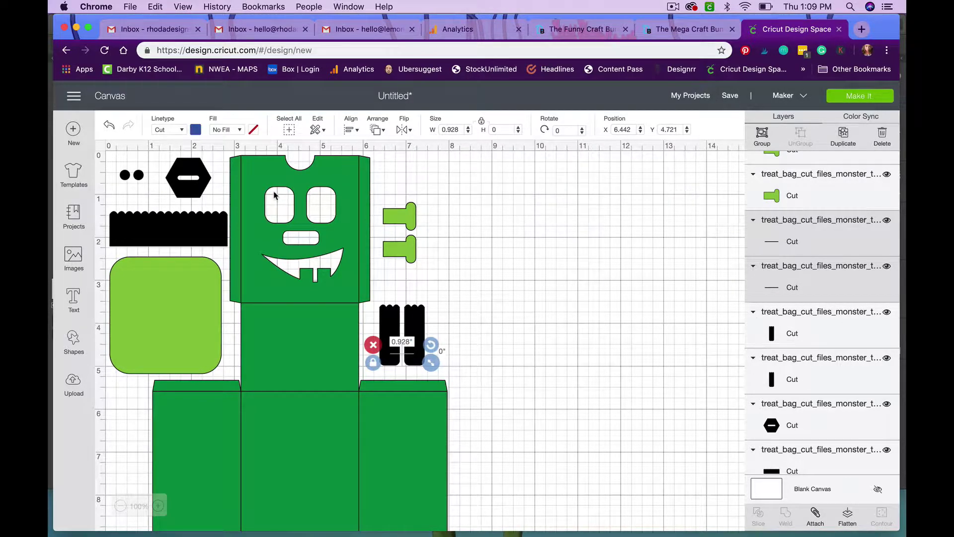
pyautogui.click(181, 131)
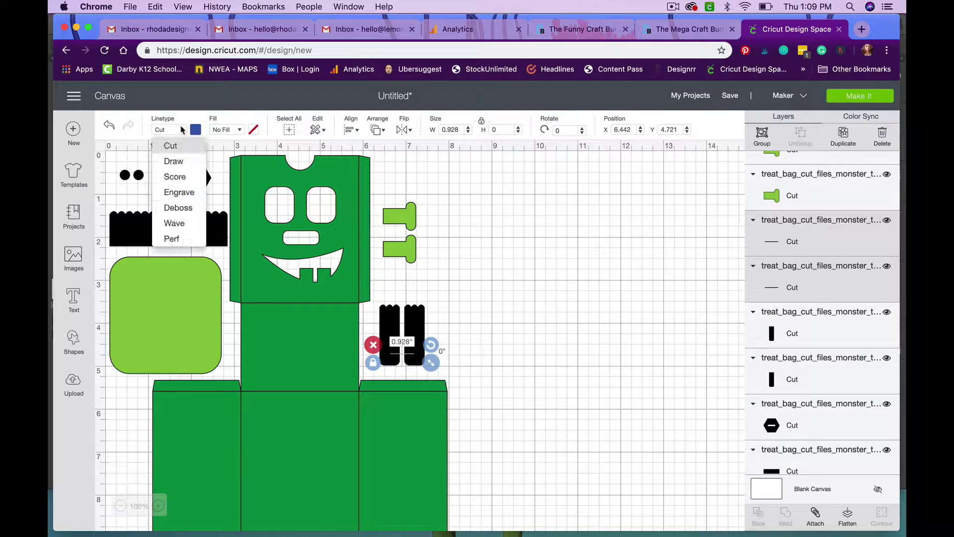
pyautogui.click(170, 178)
# Step: Attach the two score lines to the two black leg pieces
pyautogui.keyDown('shift'); pyautogui.click(794, 336); pyautogui.keyUp('shift')
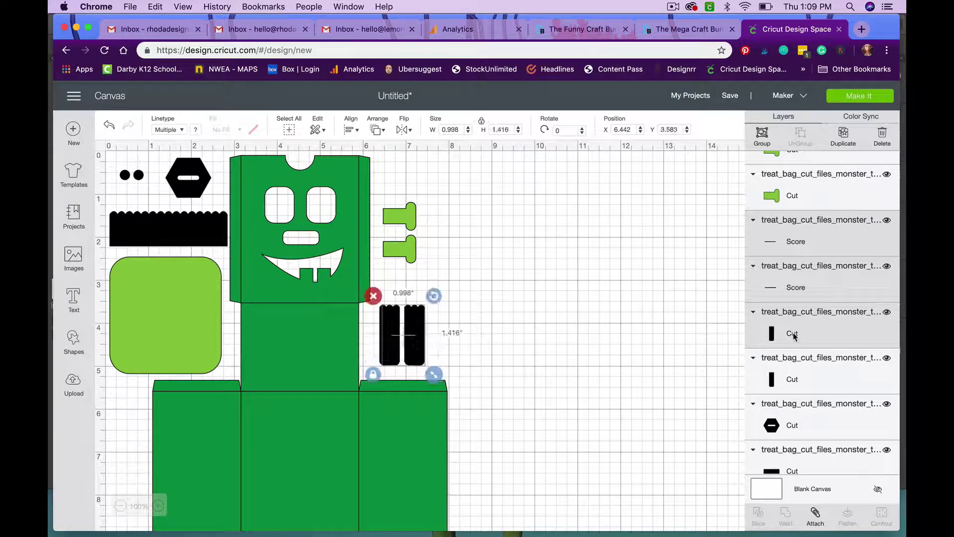
pyautogui.keyDown('shift'); pyautogui.click(791, 379); pyautogui.keyUp('shift')
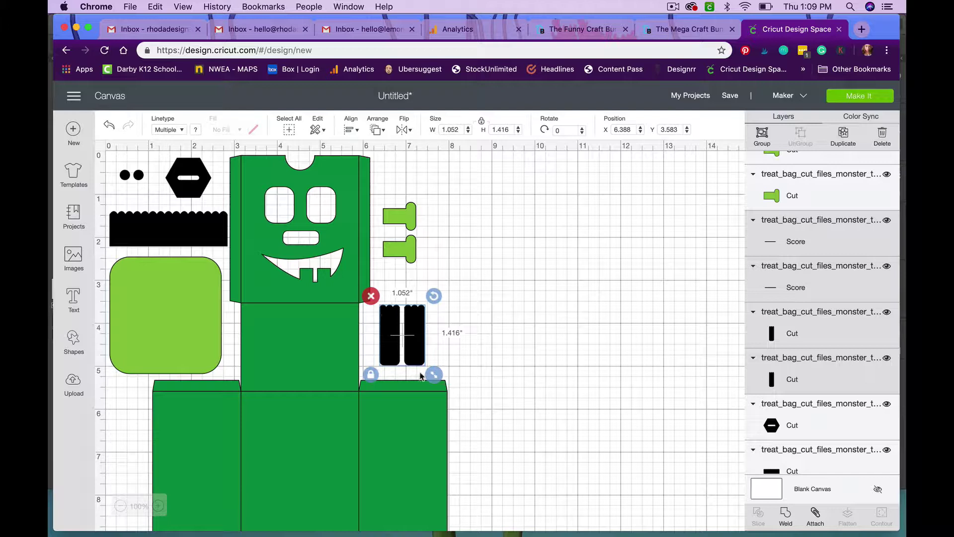
pyautogui.click(814, 515)
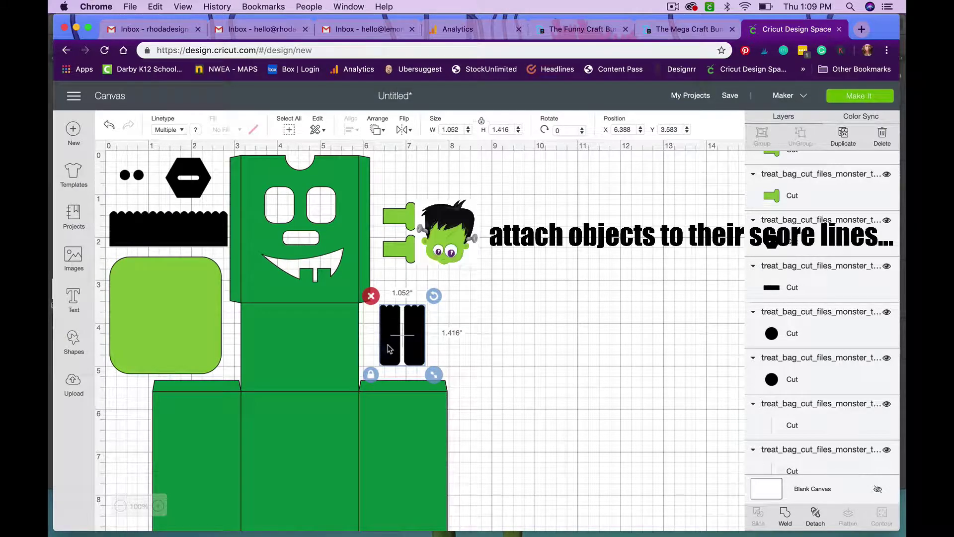
pyautogui.scroll(-5, 522, 335)
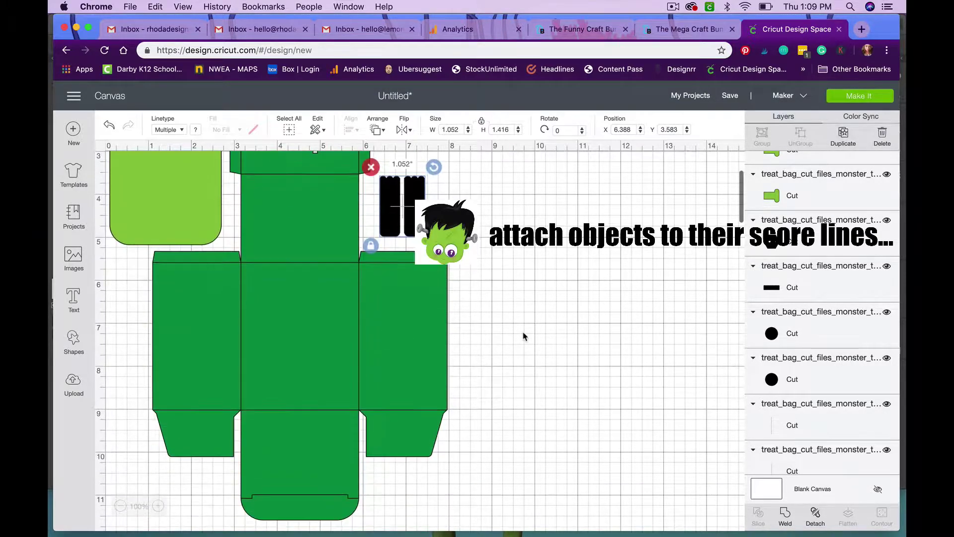
# Step: Select all nine of the green box's fold lines and set them to Score
pyautogui.scroll(-5, 805, 369)
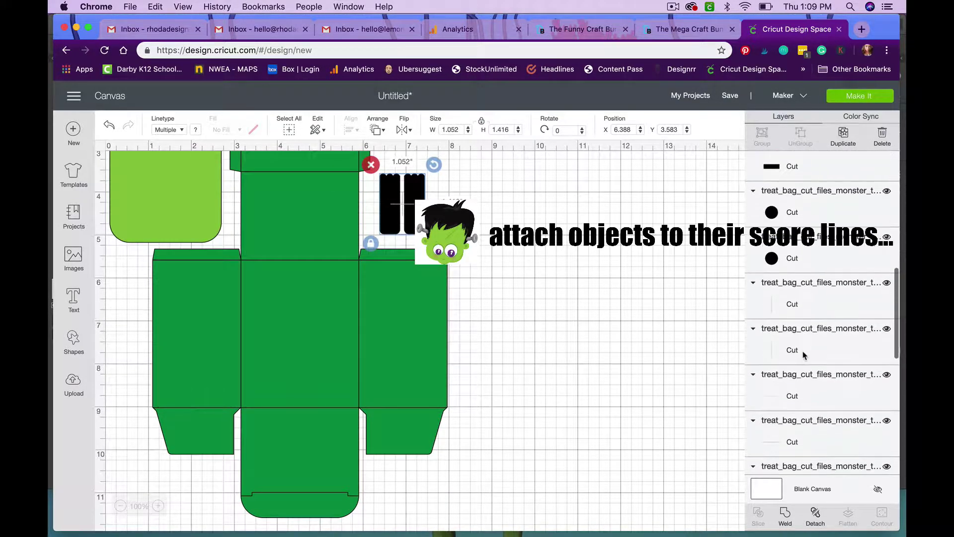
pyautogui.click(782, 265)
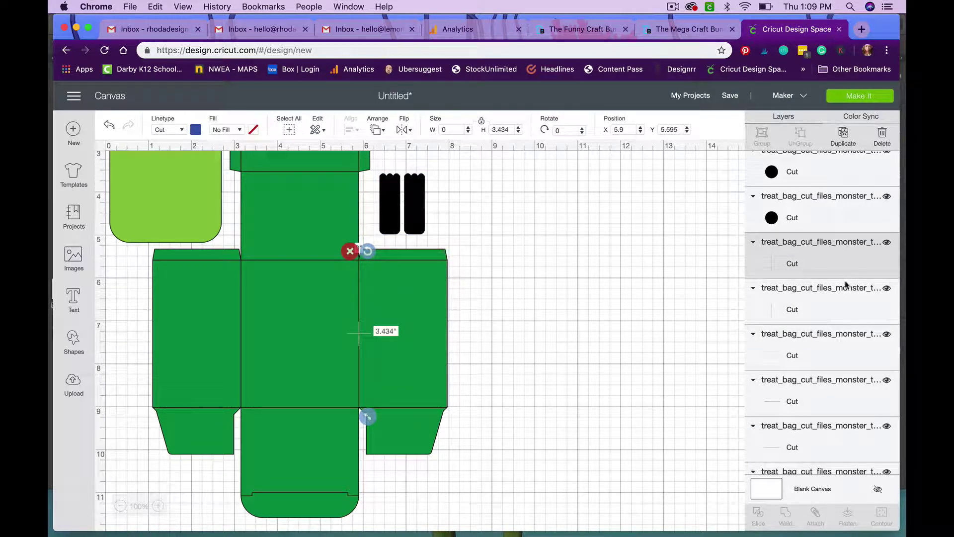
pyautogui.keyDown('shift'); pyautogui.click(791, 318); pyautogui.keyUp('shift')
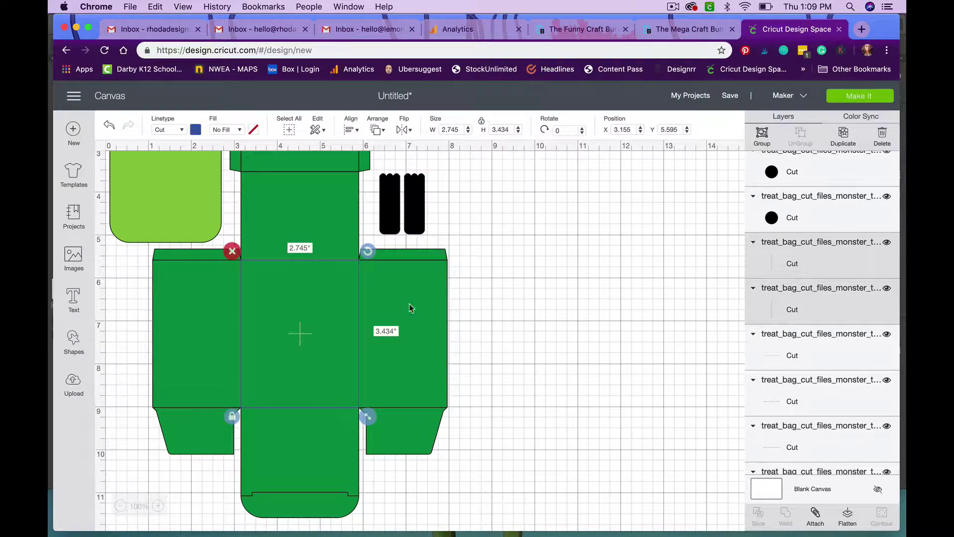
pyautogui.keyDown('shift'); pyautogui.click(796, 354); pyautogui.keyUp('shift')
pyautogui.keyDown('shift'); pyautogui.click(781, 396); pyautogui.keyUp('shift')
pyautogui.keyDown('shift'); pyautogui.click(787, 441); pyautogui.keyUp('shift')
pyautogui.scroll(-1, 786, 445)
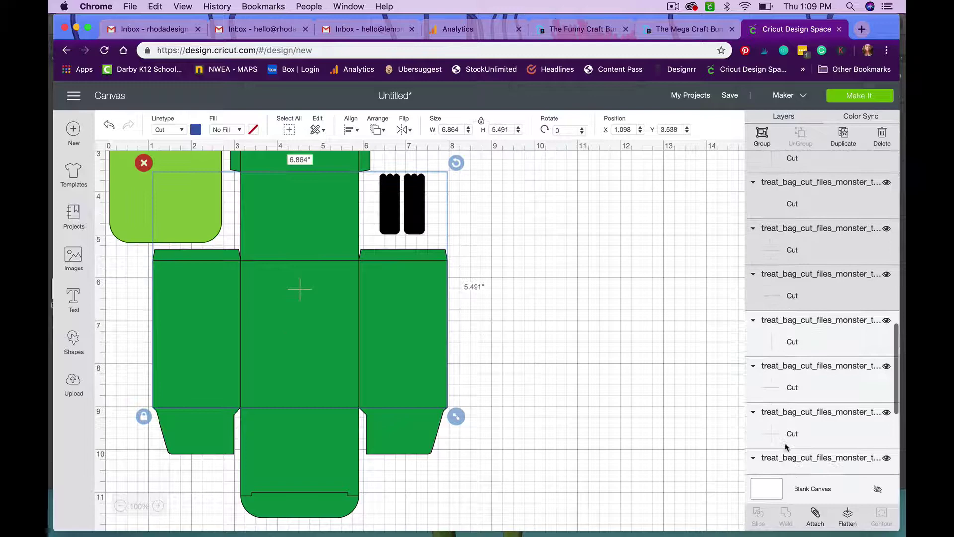
pyautogui.scroll(-1, 786, 445)
pyautogui.keyDown('shift'); pyautogui.click(782, 308); pyautogui.keyUp('shift')
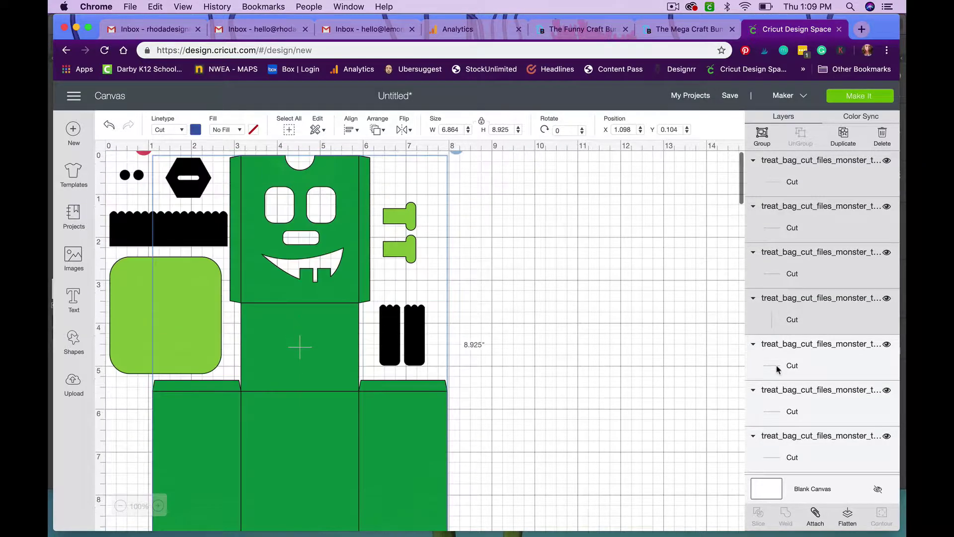
pyautogui.keyDown('shift'); pyautogui.click(783, 411); pyautogui.keyUp('shift')
pyautogui.scroll(-1, 785, 377)
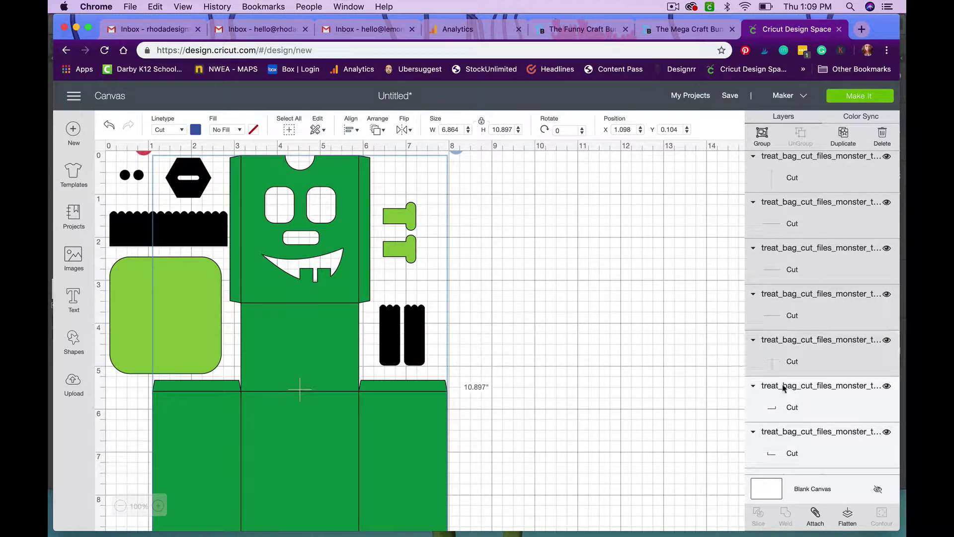
pyautogui.keyDown('shift'); pyautogui.click(783, 400); pyautogui.keyUp('shift')
pyautogui.scroll(-1, 783, 403)
pyautogui.keyDown('shift'); pyautogui.click(769, 407); pyautogui.keyUp('shift')
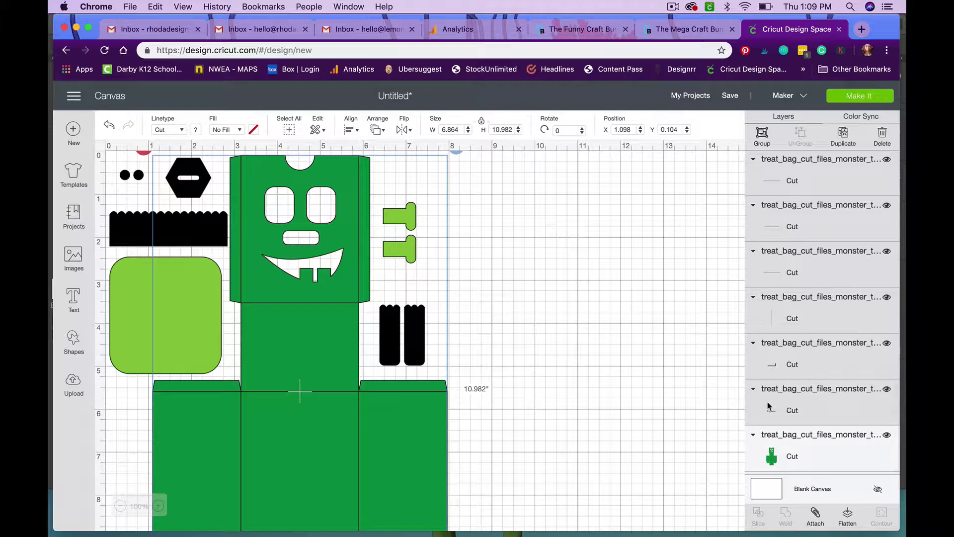
pyautogui.click(174, 130)
pyautogui.click(176, 177)
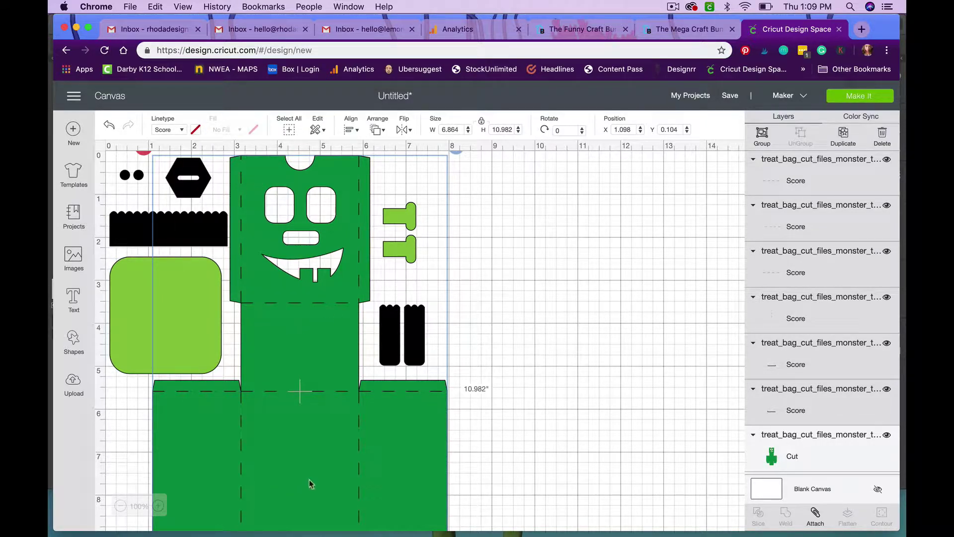
# Step: Attach the score lines to the green box body, forming one 6.864 x 11.5 in piece
pyautogui.scroll(-5, 289, 477)
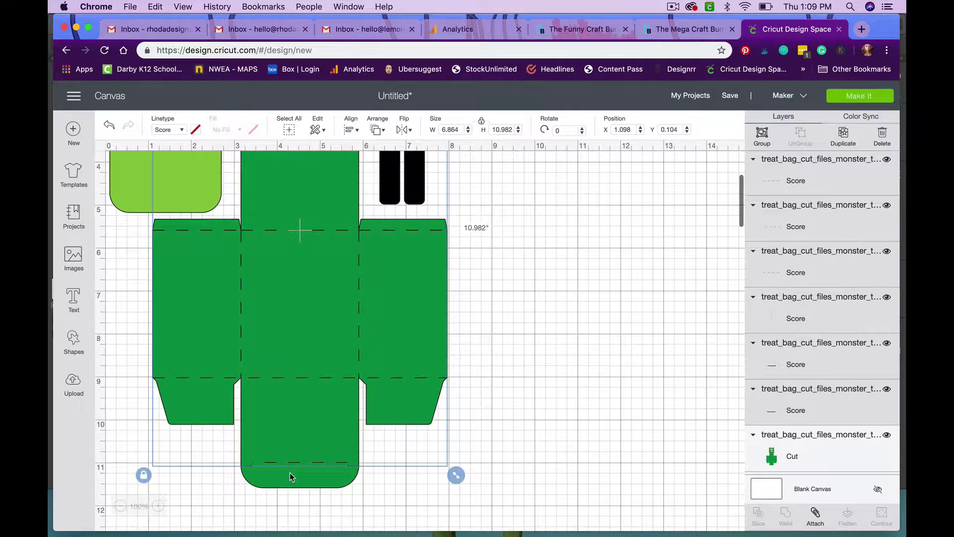
pyautogui.keyDown('shift'); pyautogui.click(798, 457); pyautogui.keyUp('shift')
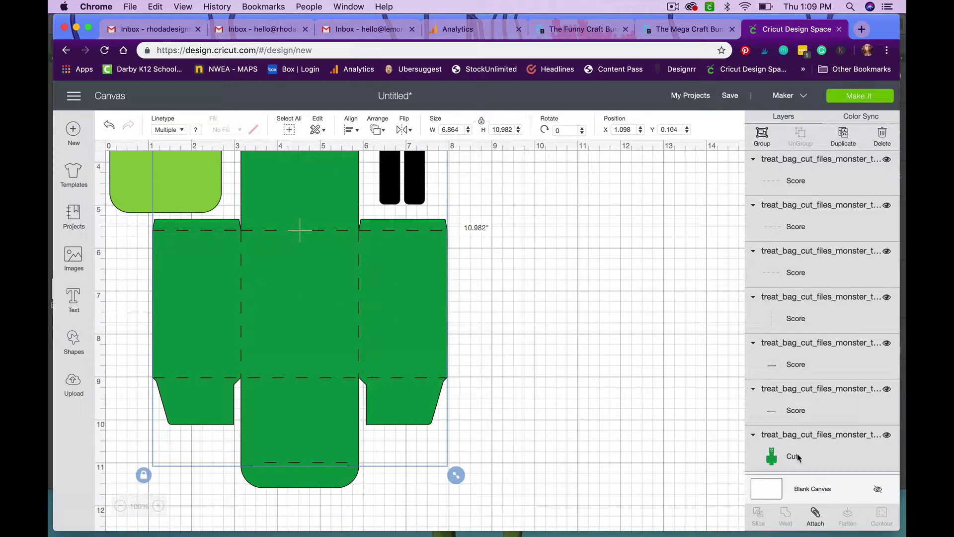
pyautogui.click(815, 512)
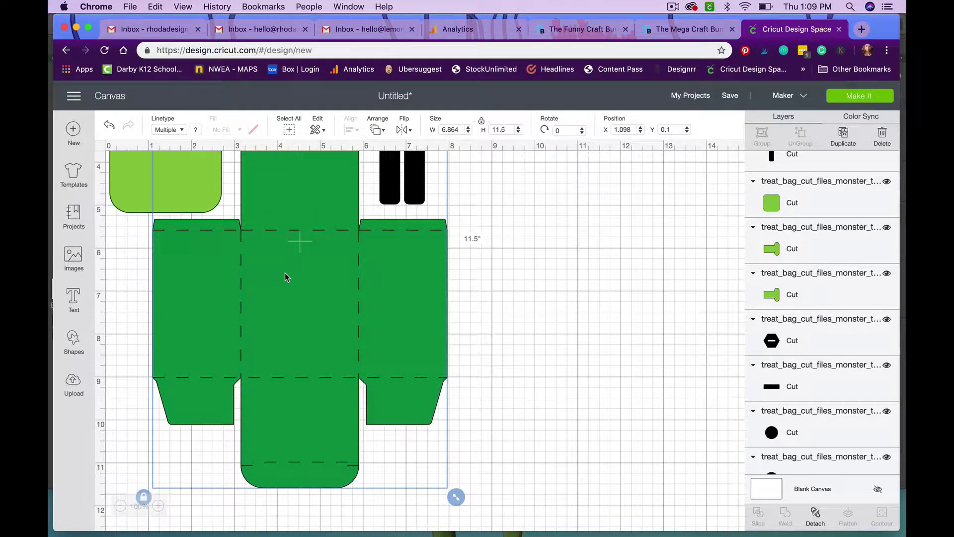
pyautogui.scroll(5, 285, 277)
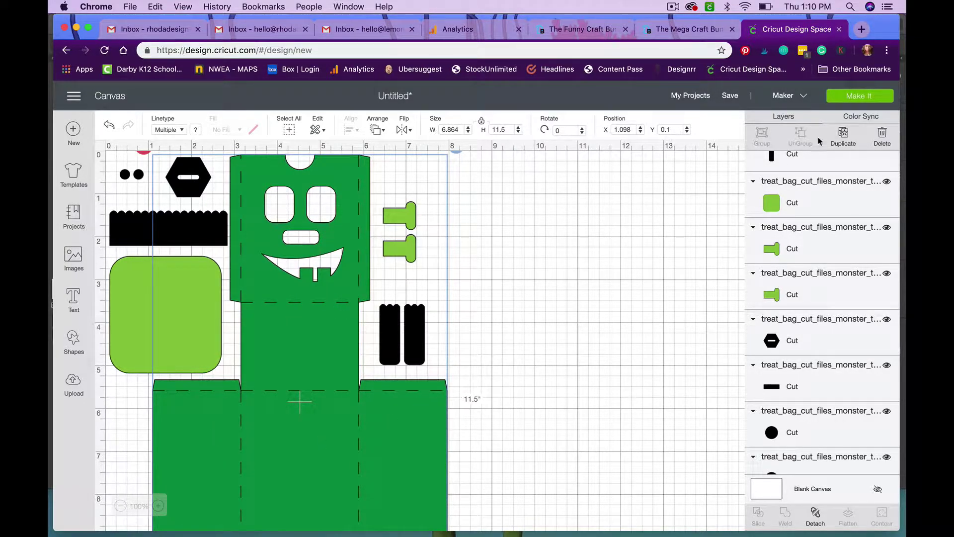
# Step: Send the design to the Make It mats and preview mat 2 and mat 3
pyautogui.click(859, 99)
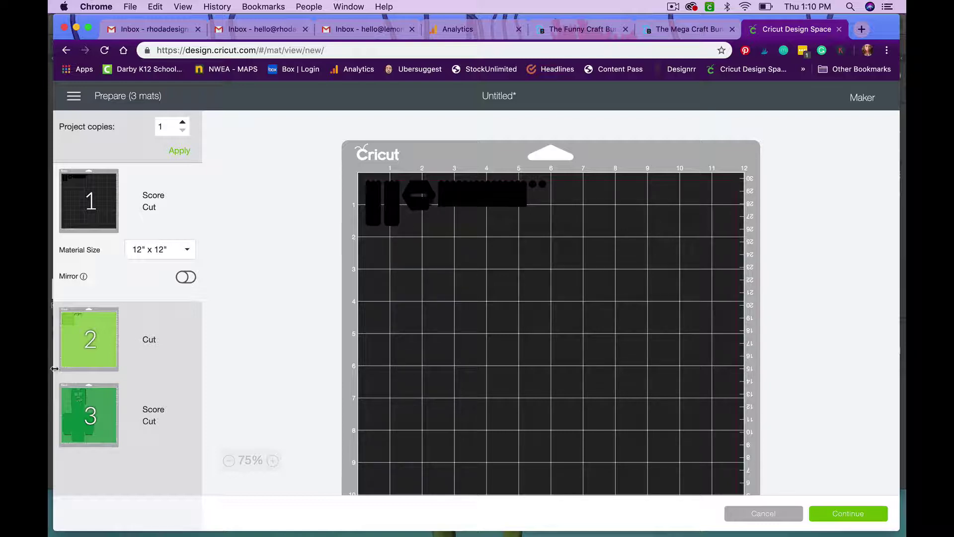
pyautogui.click(106, 352)
pyautogui.click(104, 413)
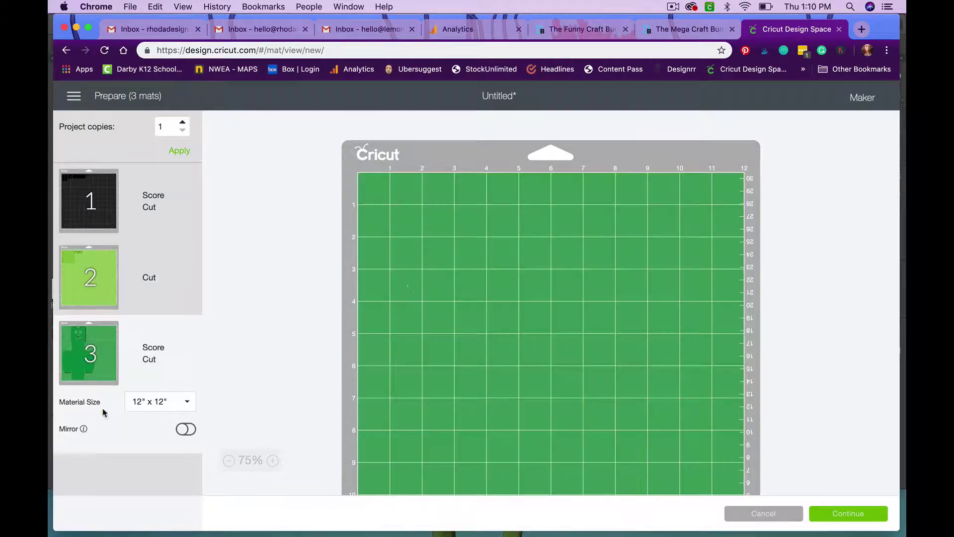